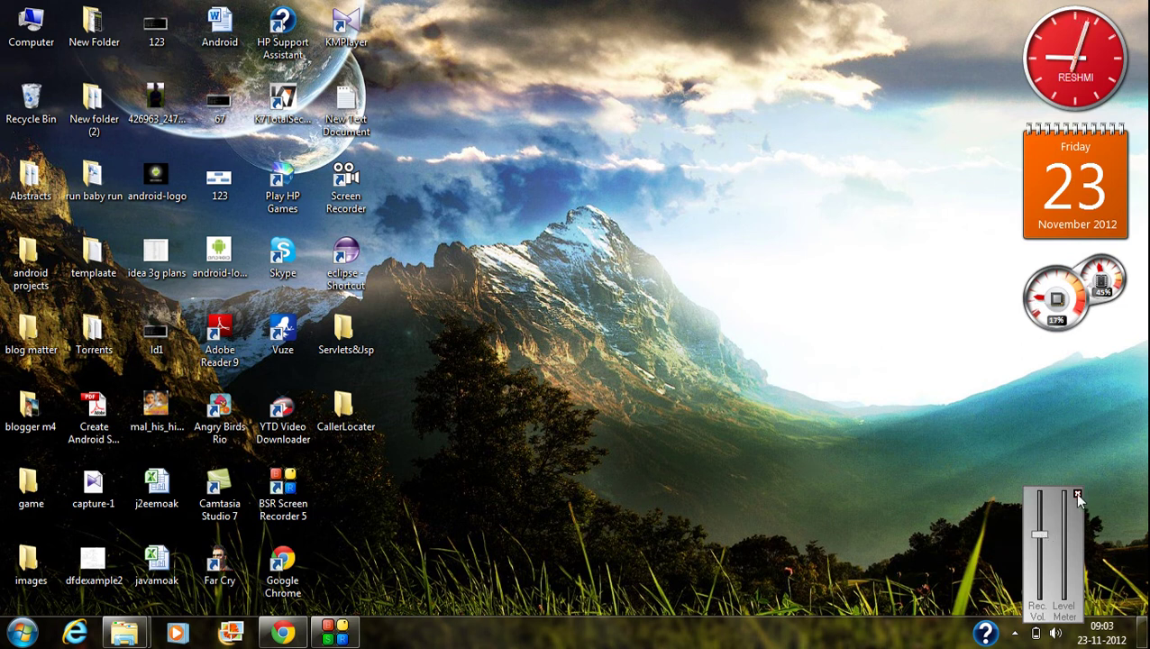
Step: Switch to Google Chrome and search Google for "jdk download"
{"action": "left_click", "coordinate": [1077, 494]}
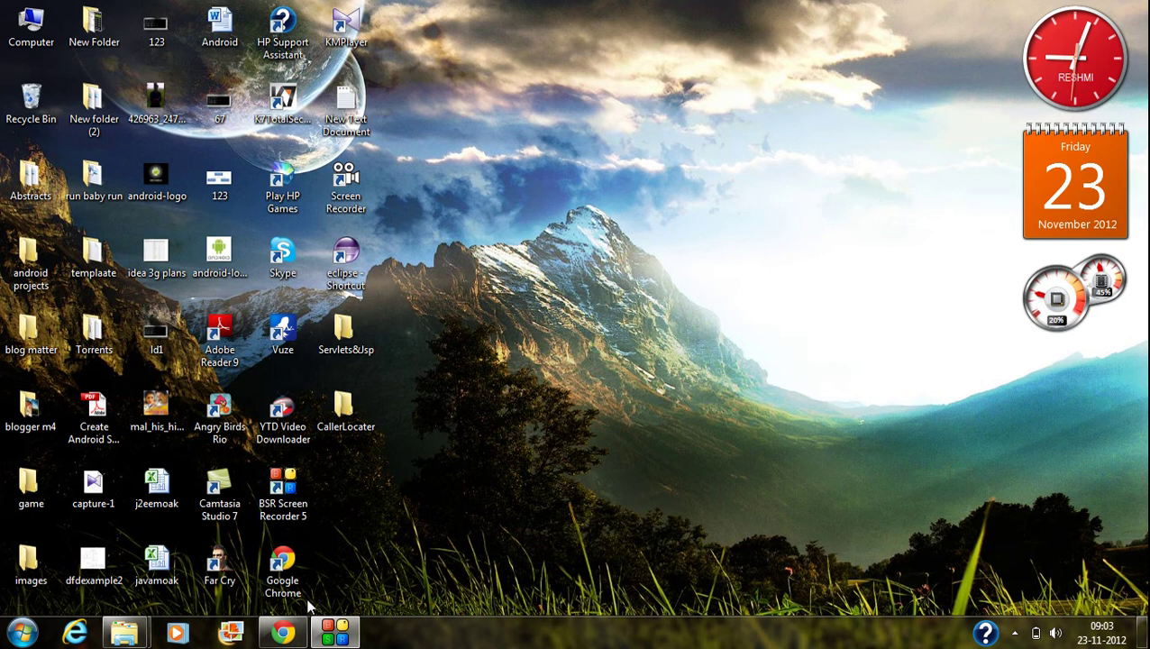
{"action": "left_click", "coordinate": [283, 633]}
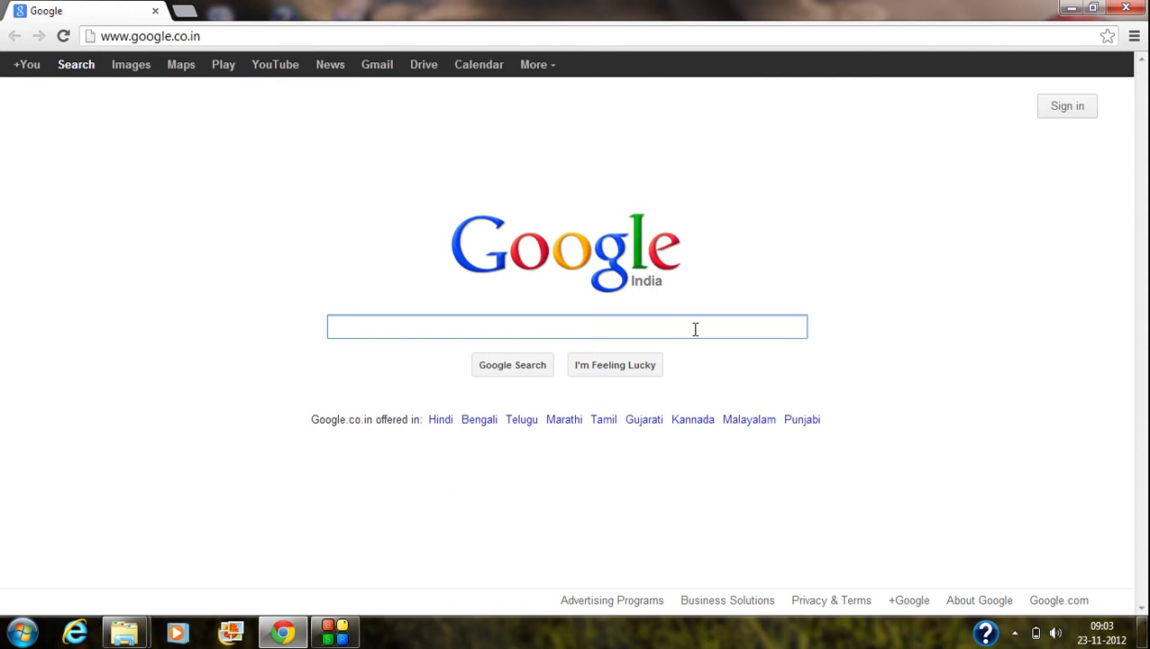
{"action": "type", "text": "jdk"}
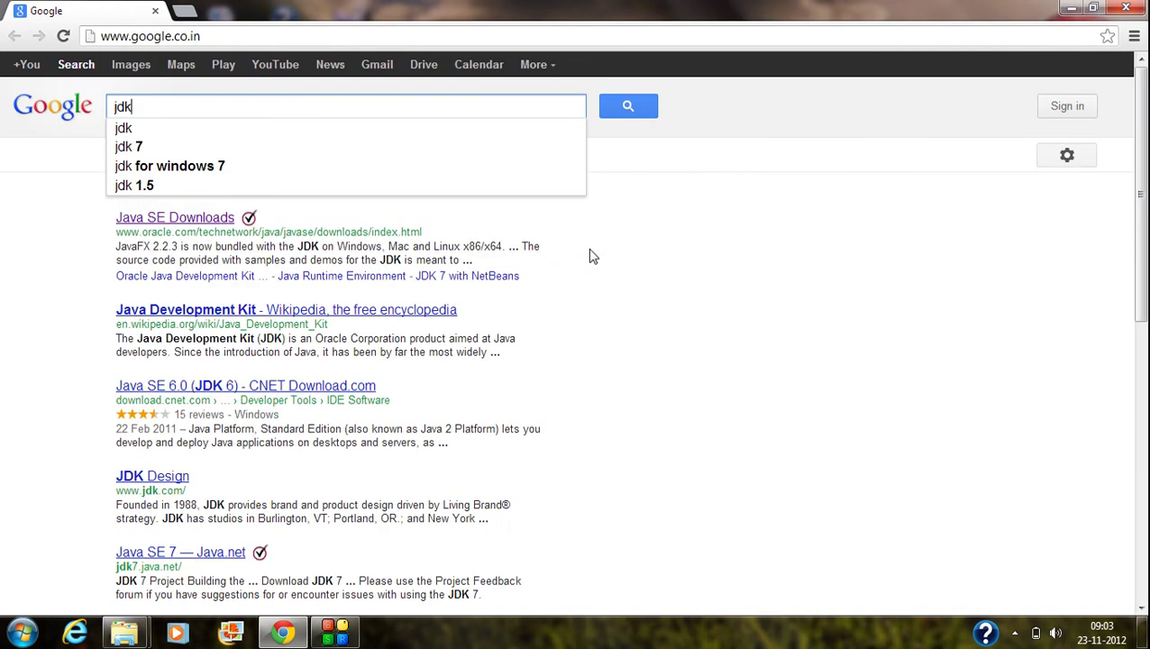
{"action": "type", "text": " do"}
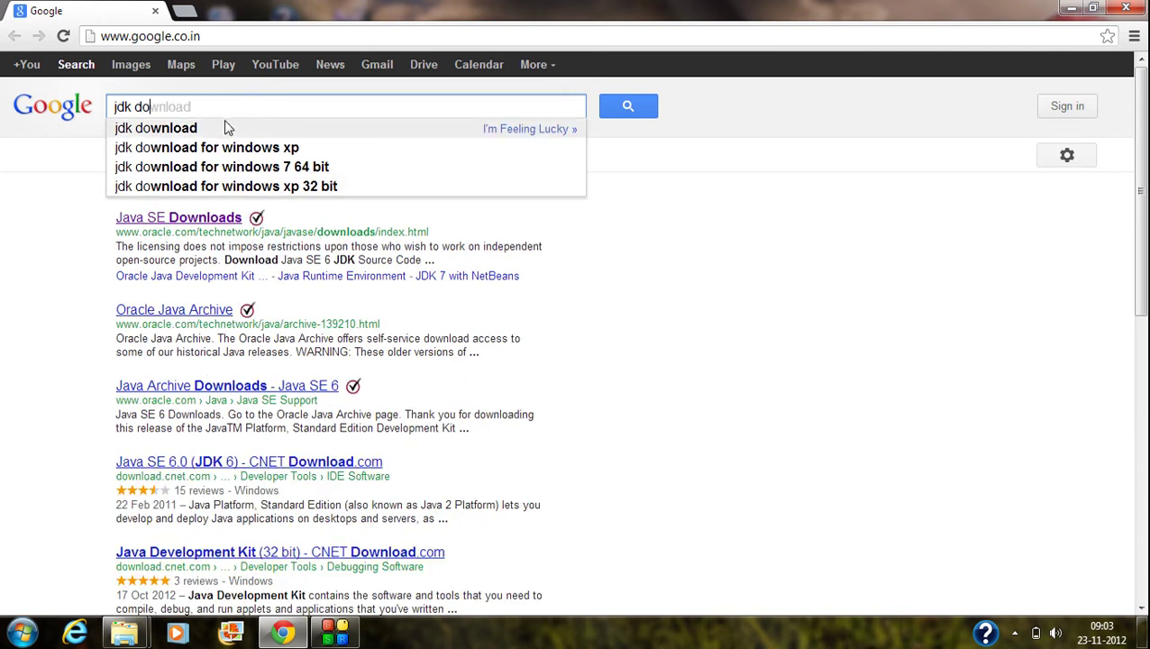
{"action": "left_click", "coordinate": [221, 130]}
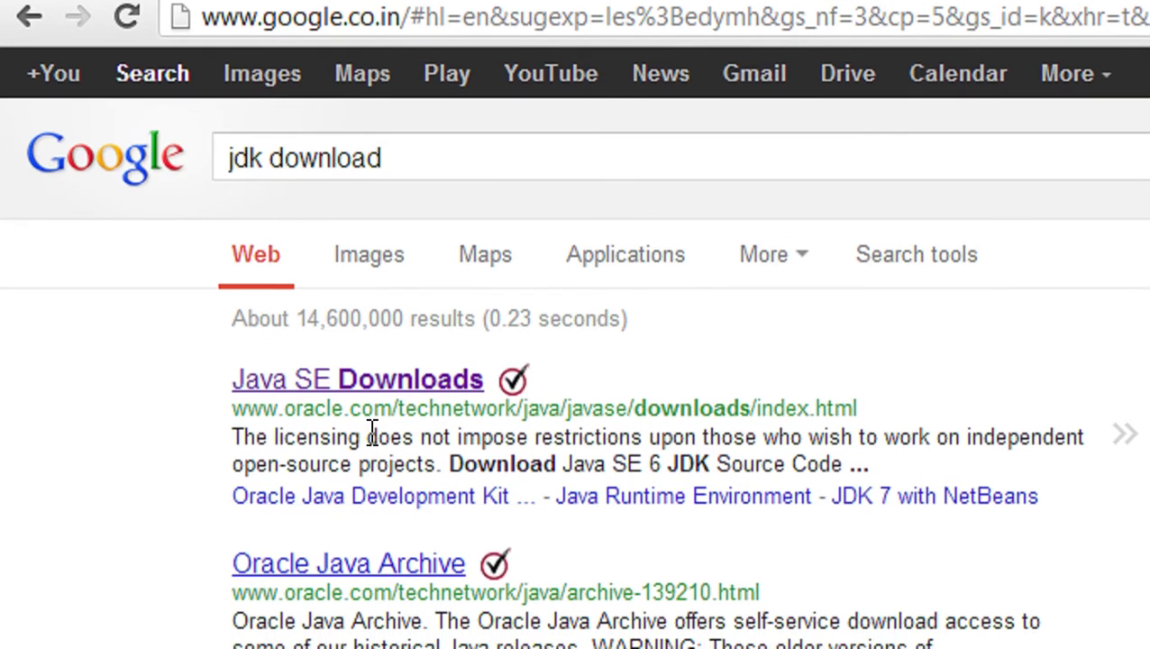
Step: Open the Java Platform (JDK) 7u9 download page from the Java SE Downloads search result and accept its license agreement
{"action": "left_click", "coordinate": [413, 396]}
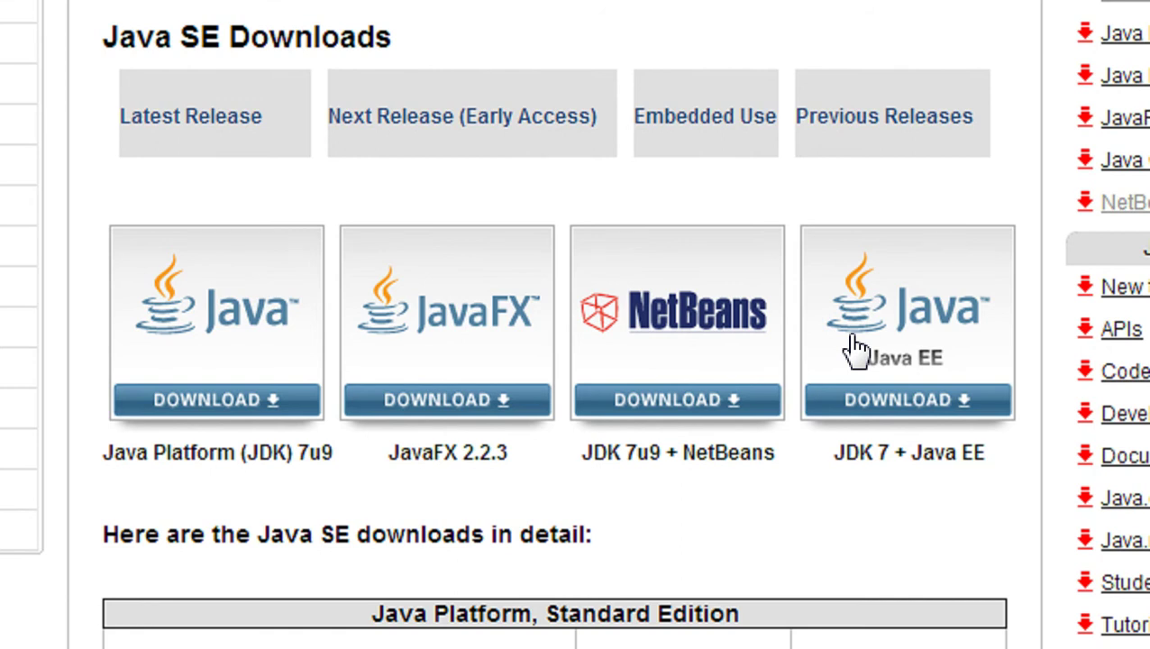
{"action": "left_click", "coordinate": [241, 383]}
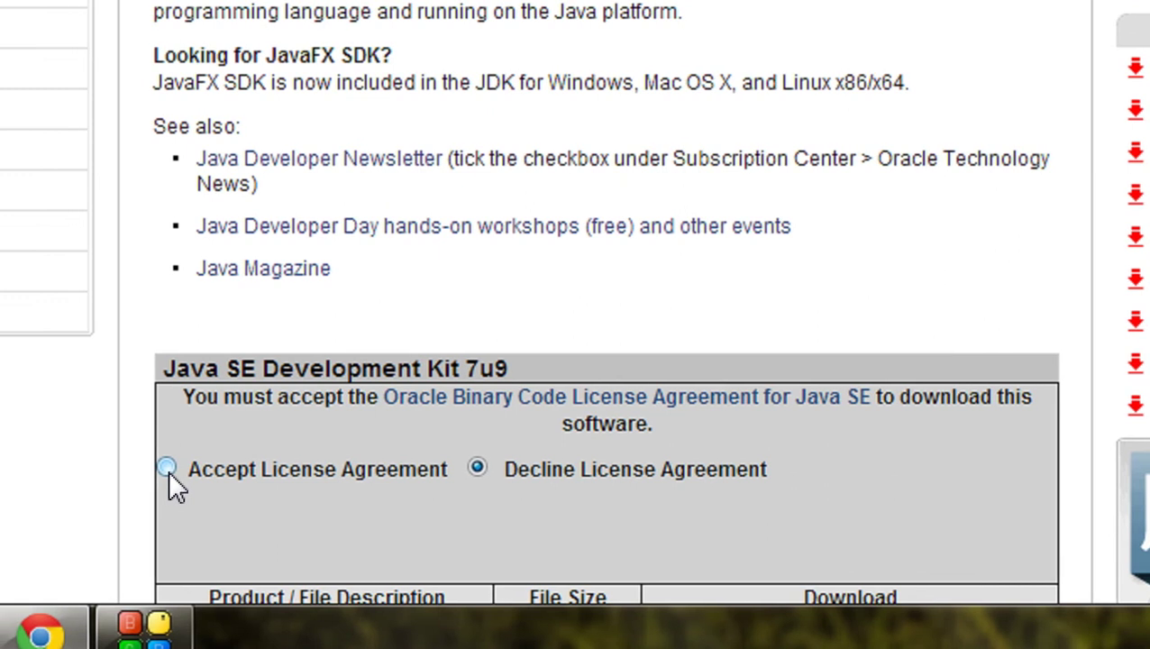
{"action": "left_click", "coordinate": [167, 468]}
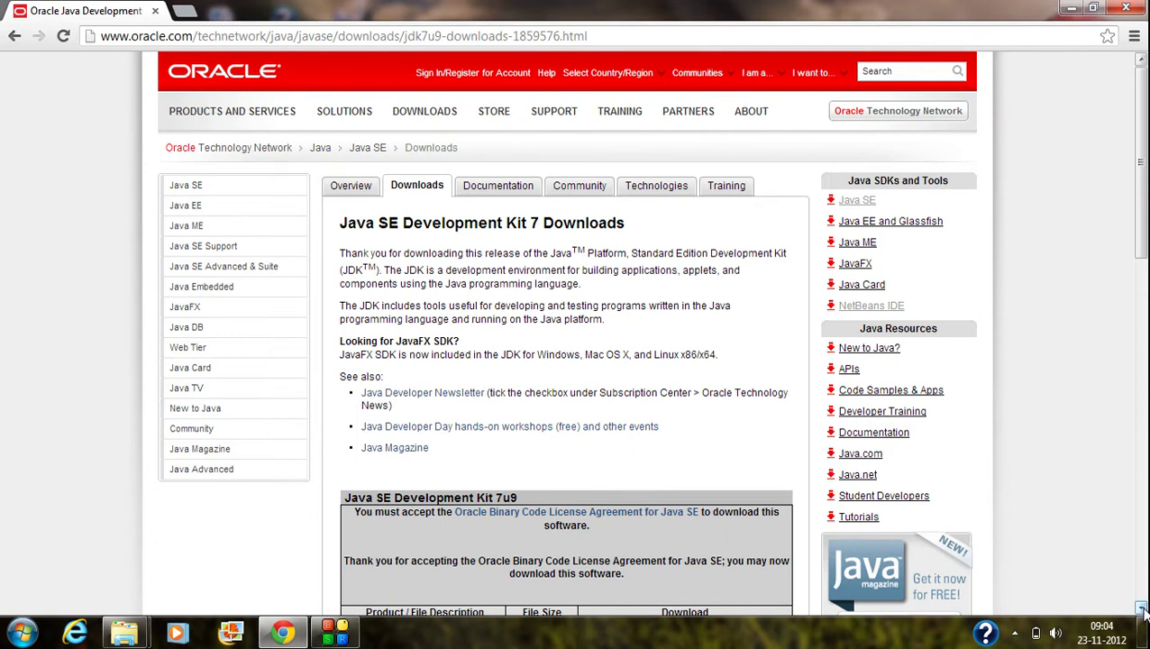
Step: Start downloading the Windows x64 installer jdk-7u9-windows-x64.exe, and cancel that download
{"action": "scroll", "coordinate": [708, 450], "scroll_direction": "down", "scroll_amount": 4}
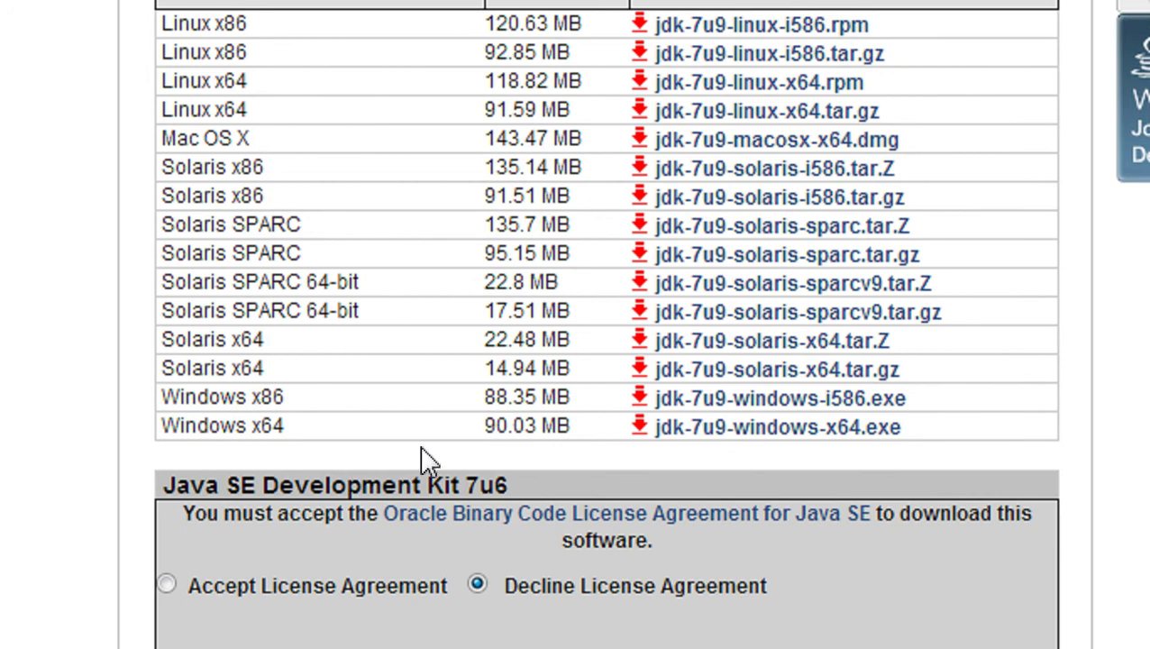
{"action": "left_click", "coordinate": [712, 450]}
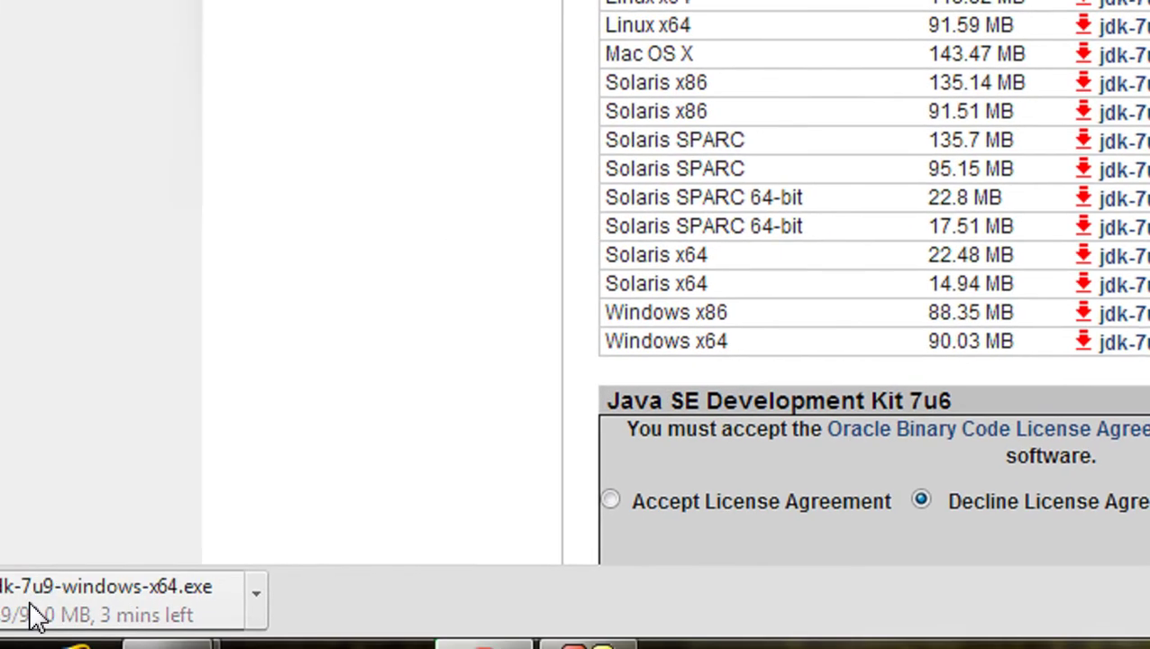
{"action": "left_click", "coordinate": [286, 569]}
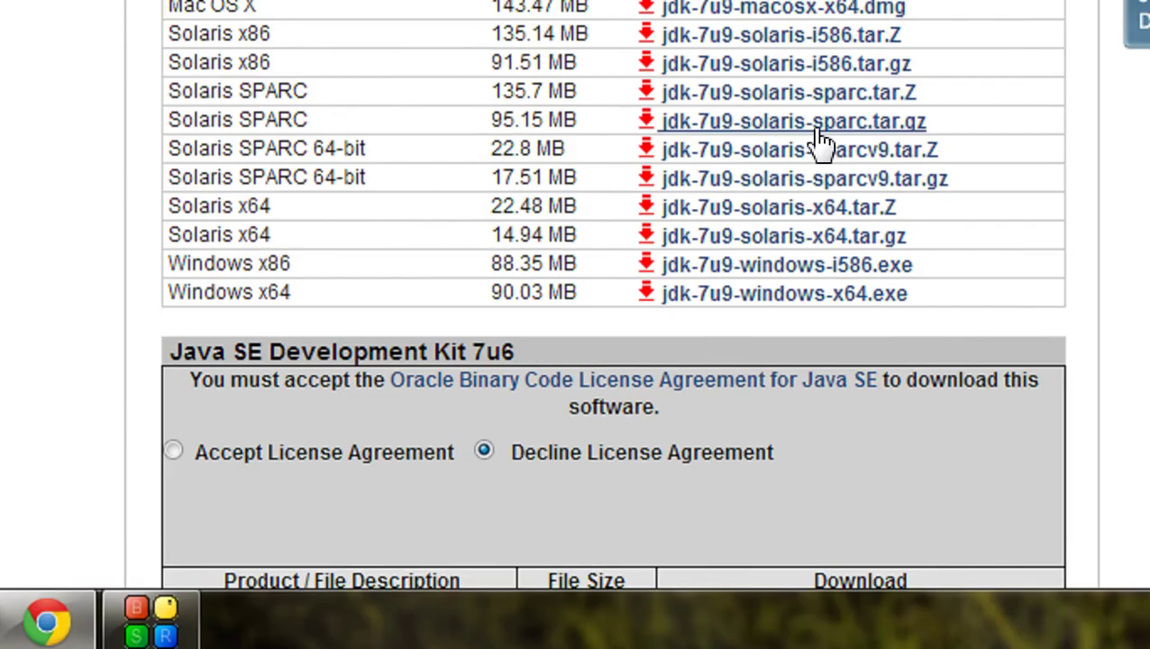
{"action": "scroll", "coordinate": [817, 146], "scroll_direction": "up", "scroll_amount": 1}
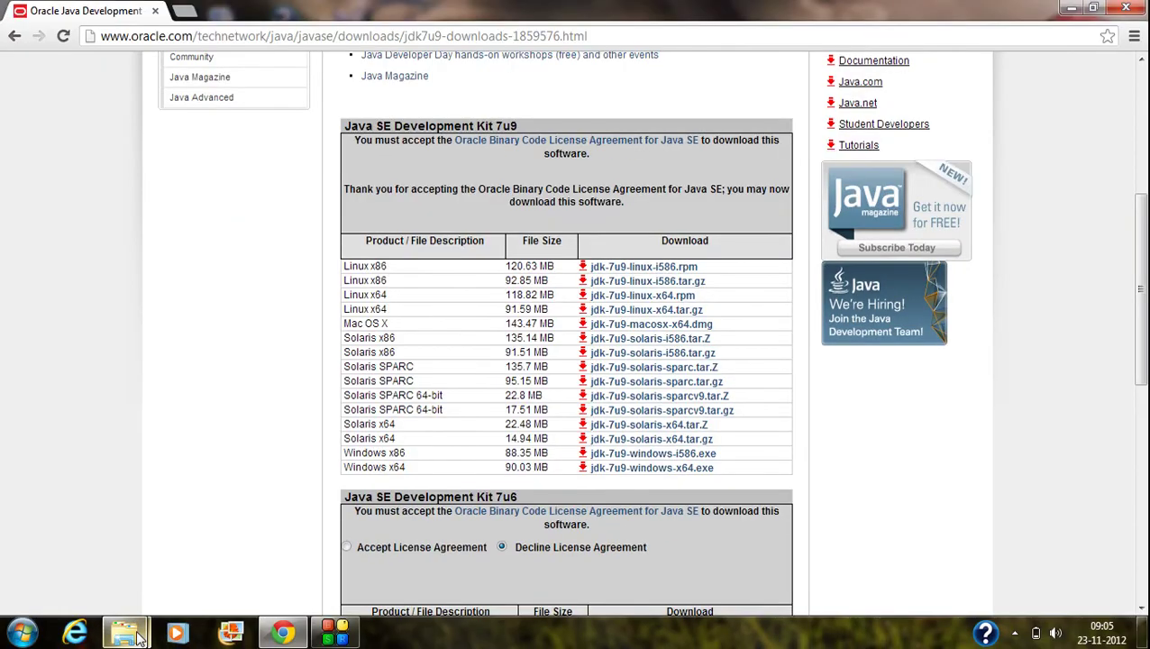
Step: View the jdk-7-windows-i586 installer in the Downloads folder, and minimize the folder and browser windows to reach the desktop
{"action": "mouse_move", "coordinate": [137, 637]}
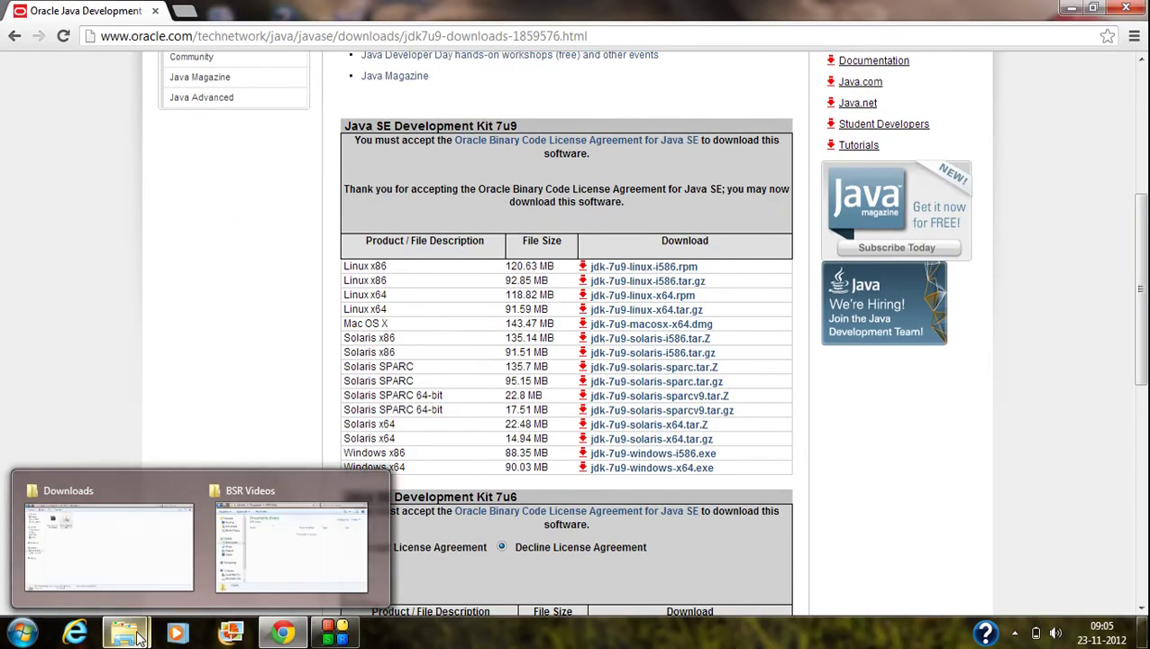
{"action": "left_click", "coordinate": [154, 575]}
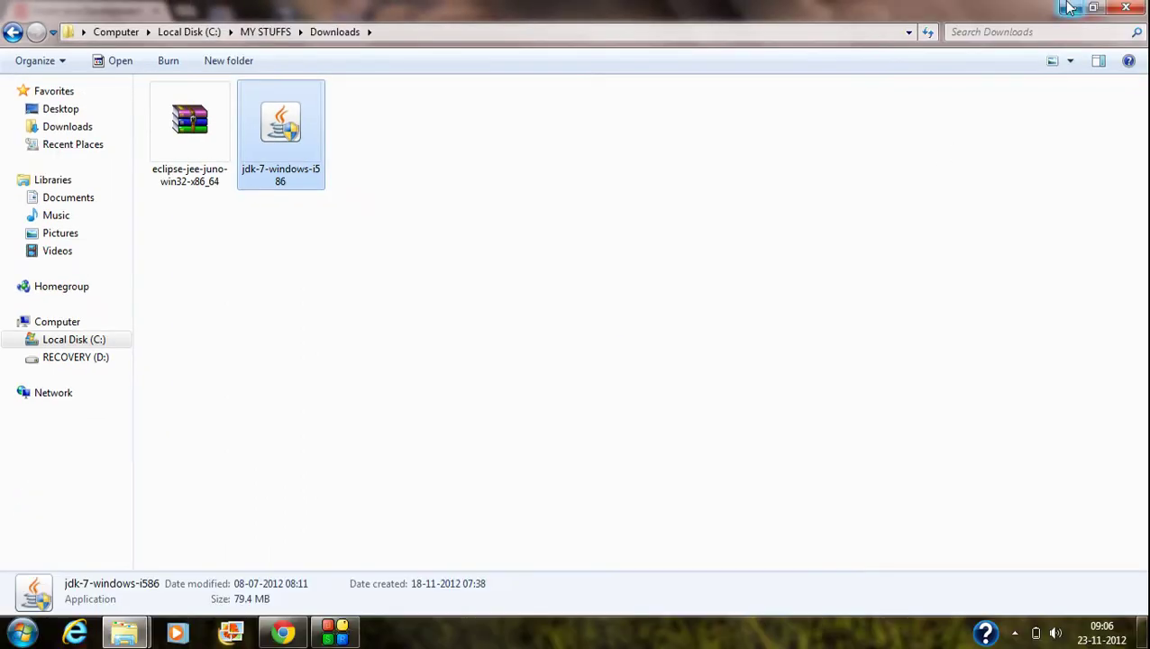
{"action": "left_click", "coordinate": [1069, 7]}
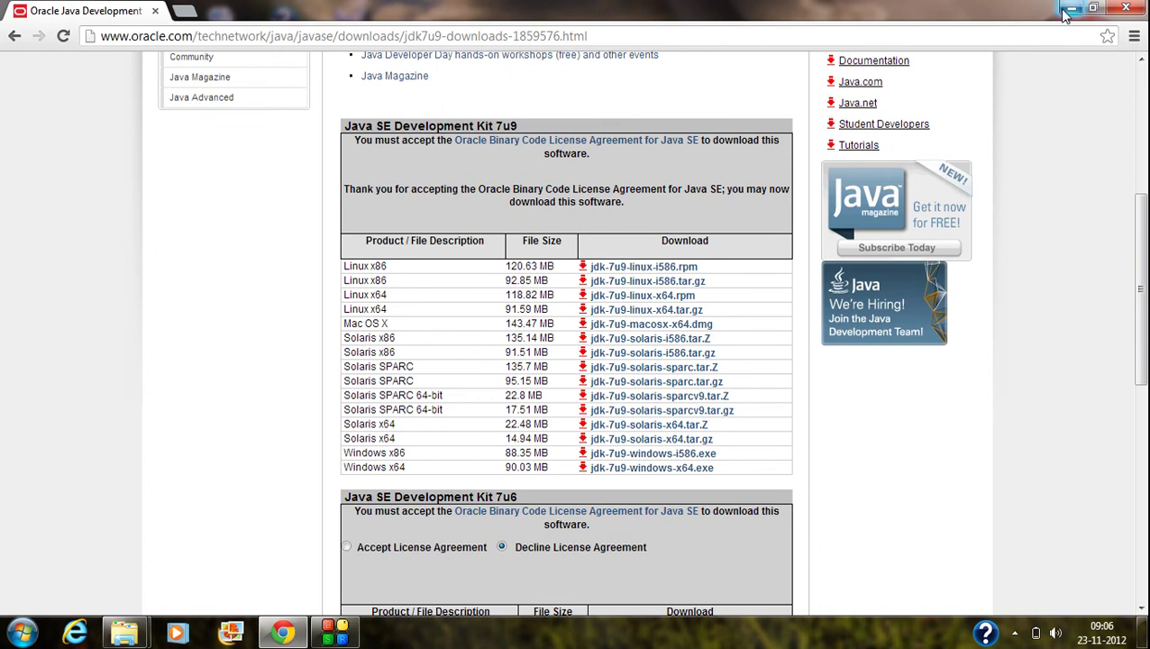
{"action": "left_click", "coordinate": [1070, 7]}
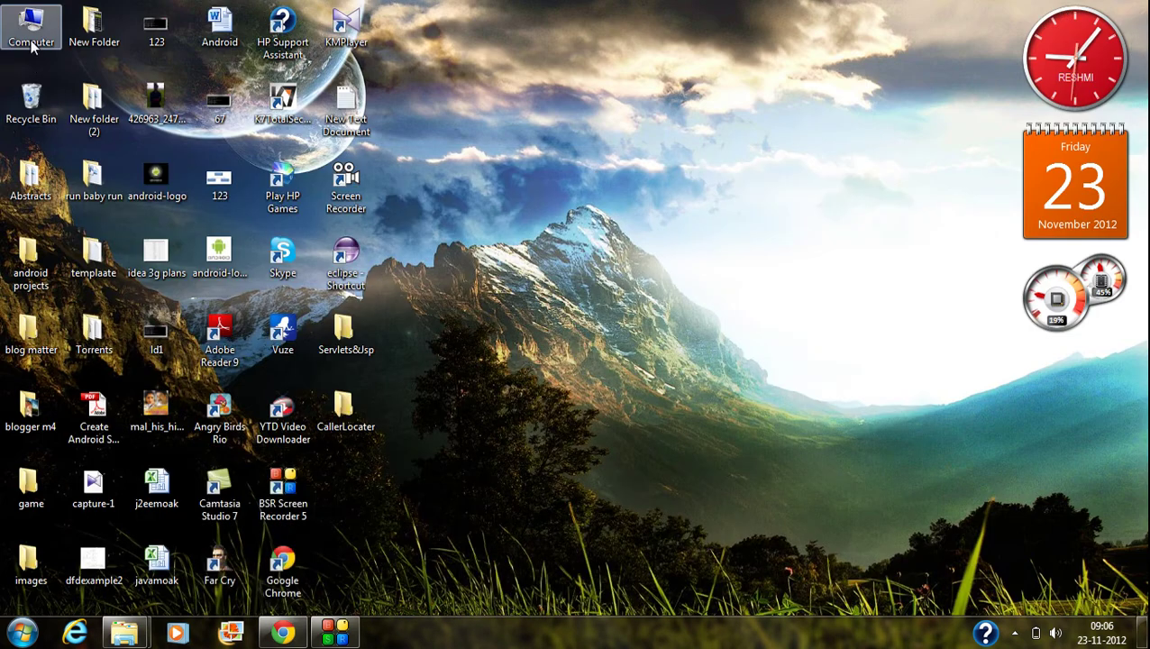
Step: Open a maximized Computer window and browse to the Java folder inside Program Files on Local Disk (C:)
{"action": "double_click", "coordinate": [32, 31]}
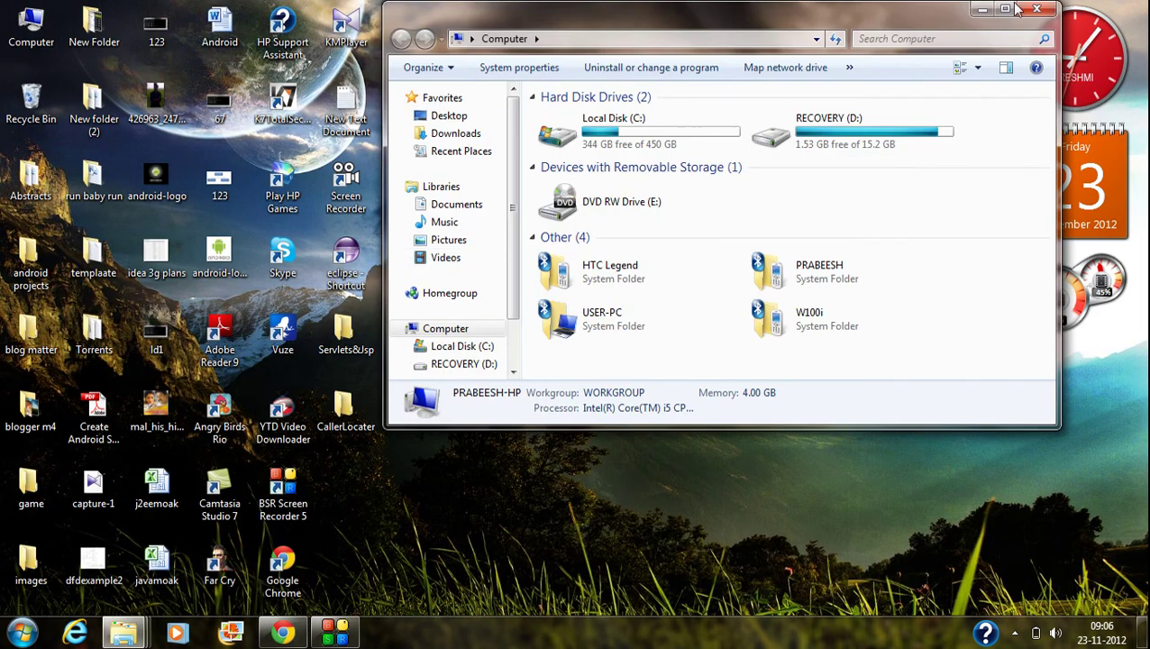
{"action": "left_click", "coordinate": [1006, 10]}
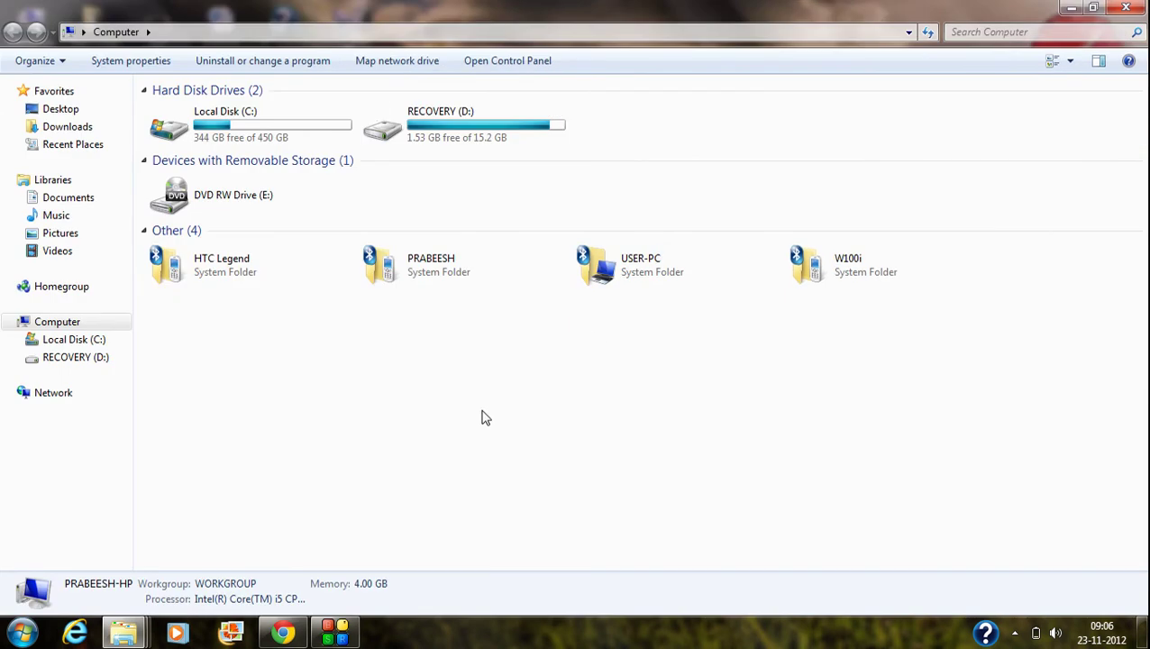
{"action": "double_click", "coordinate": [258, 147]}
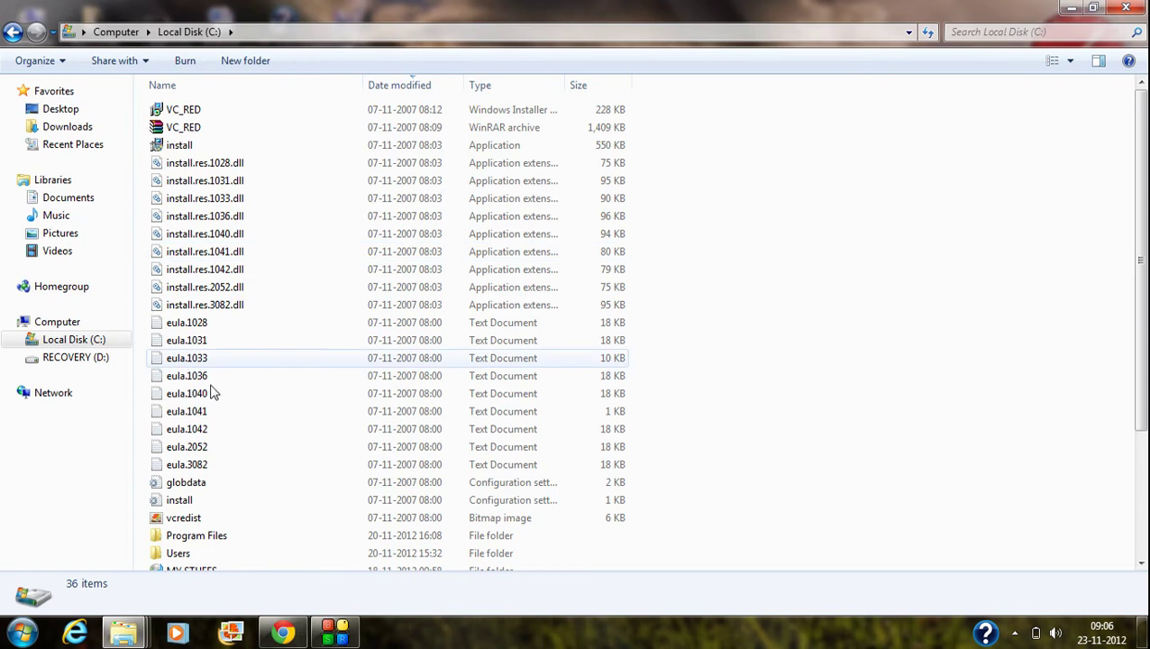
{"action": "double_click", "coordinate": [197, 540]}
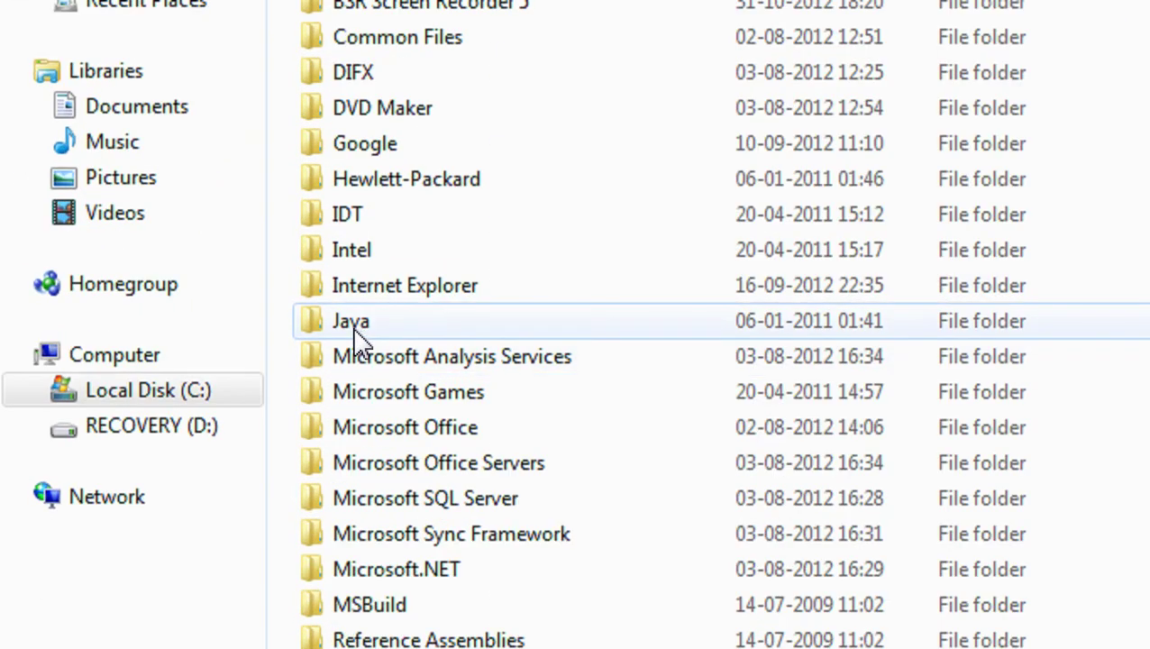
{"action": "double_click", "coordinate": [356, 329]}
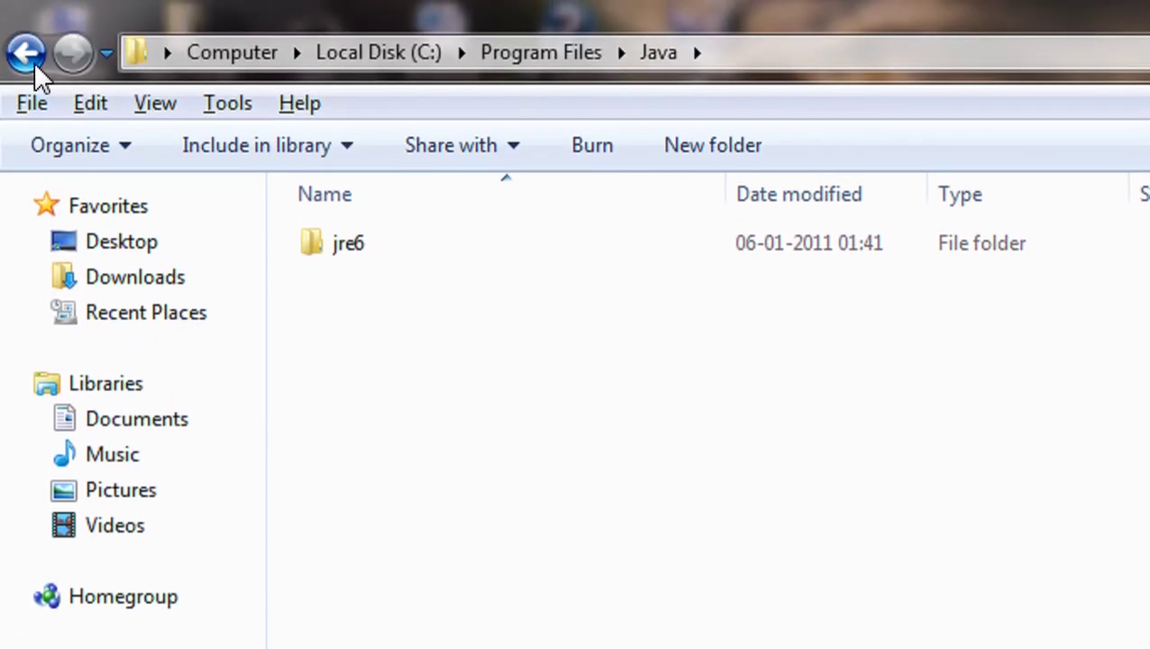
Step: Go back from the Java folder through Program Files to the root of Local Disk (C:)
{"action": "left_click", "coordinate": [27, 69]}
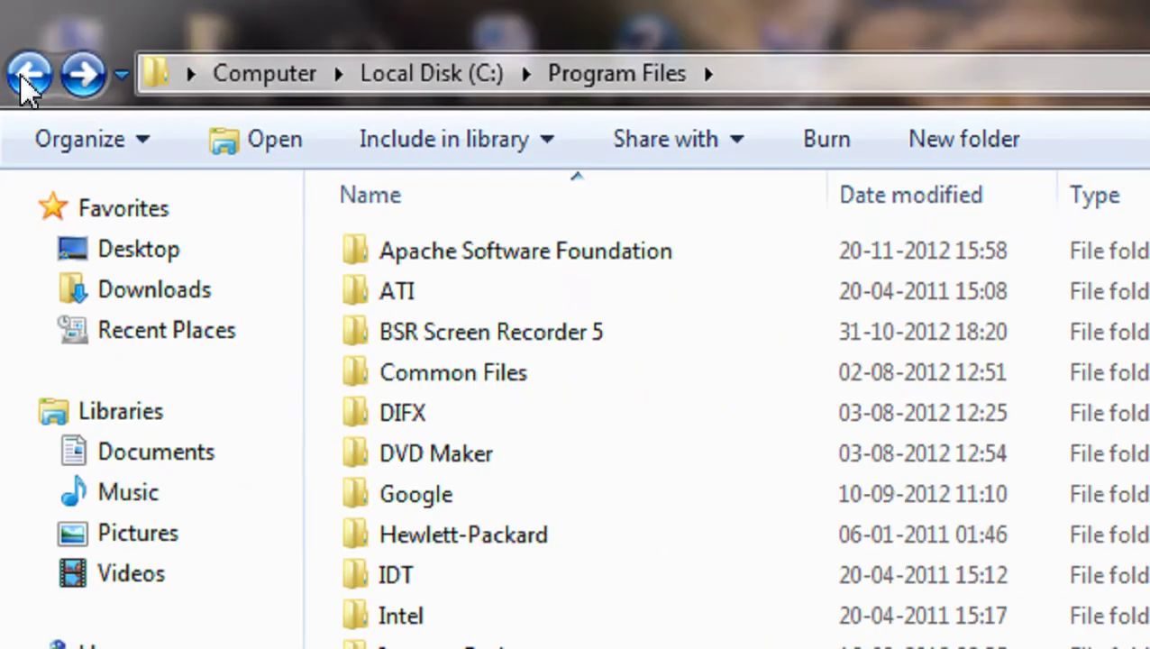
{"action": "key", "text": "alt"}
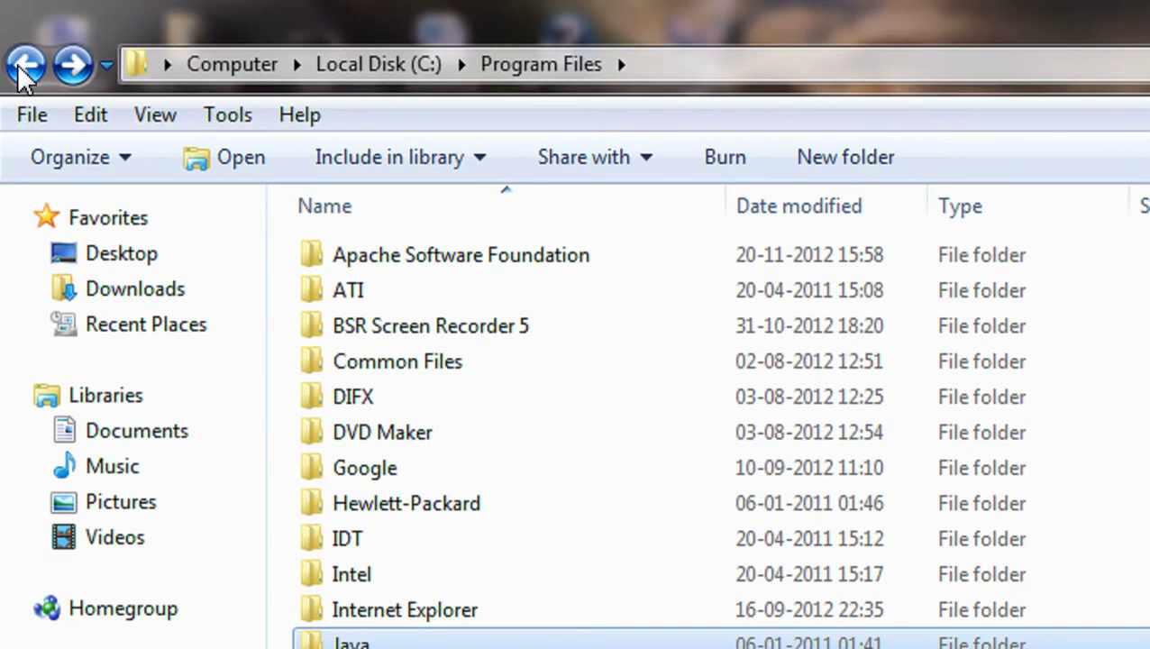
{"action": "key", "text": "alt"}
{"action": "key", "text": "alt"}
{"action": "key", "text": "Right"}
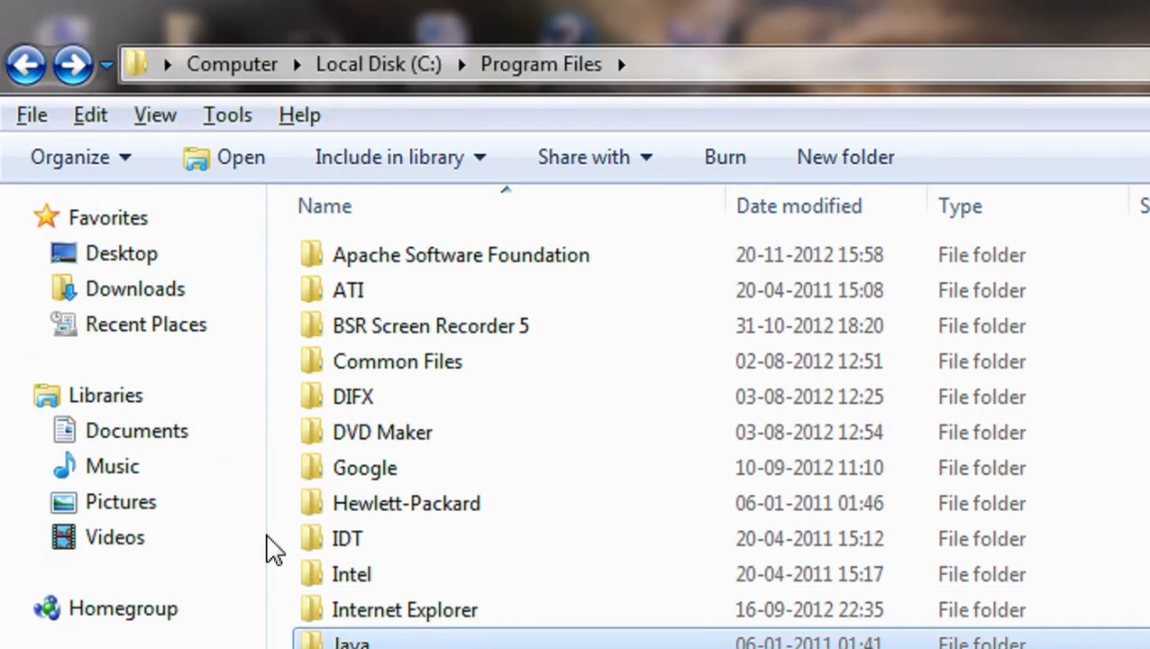
{"action": "key", "text": "alt"}
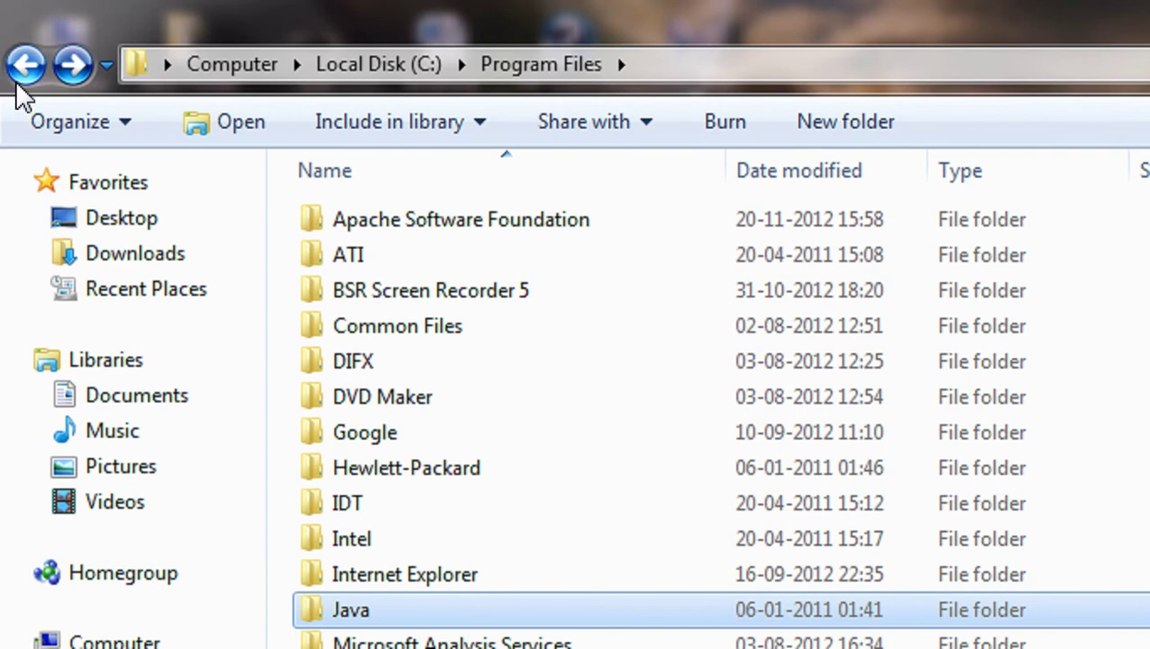
{"action": "left_click", "coordinate": [30, 65]}
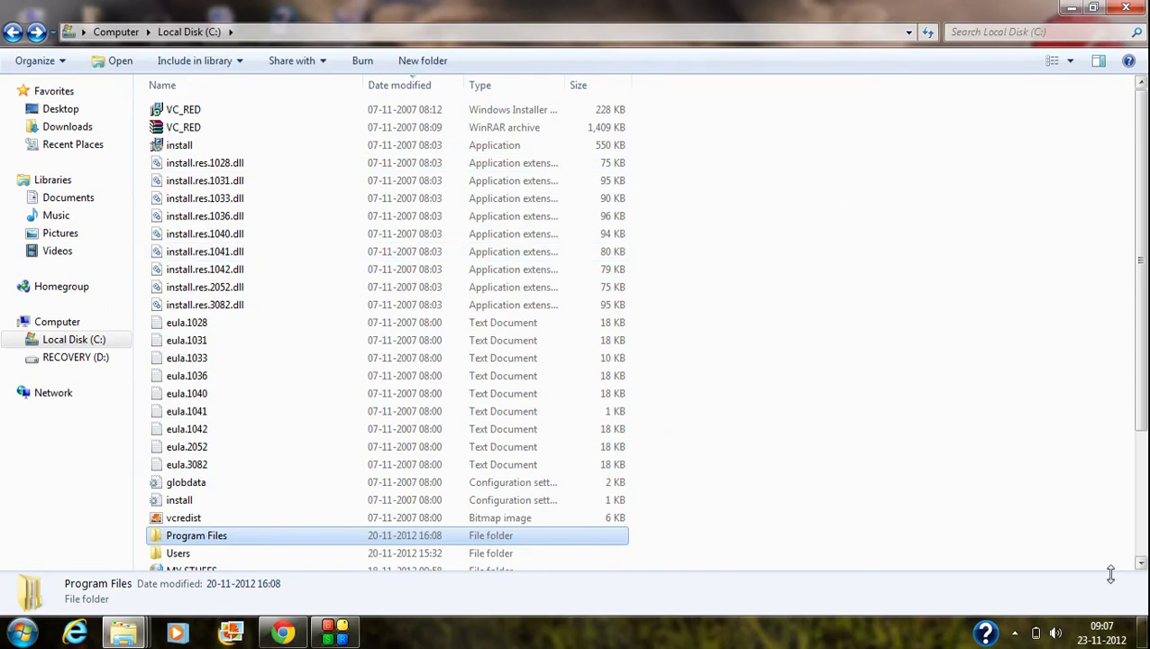
Step: Open the Java folder inside Program Files (x86) after checking which subfolders it contains
{"action": "scroll", "coordinate": [1142, 565], "scroll_direction": "down", "scroll_amount": 3}
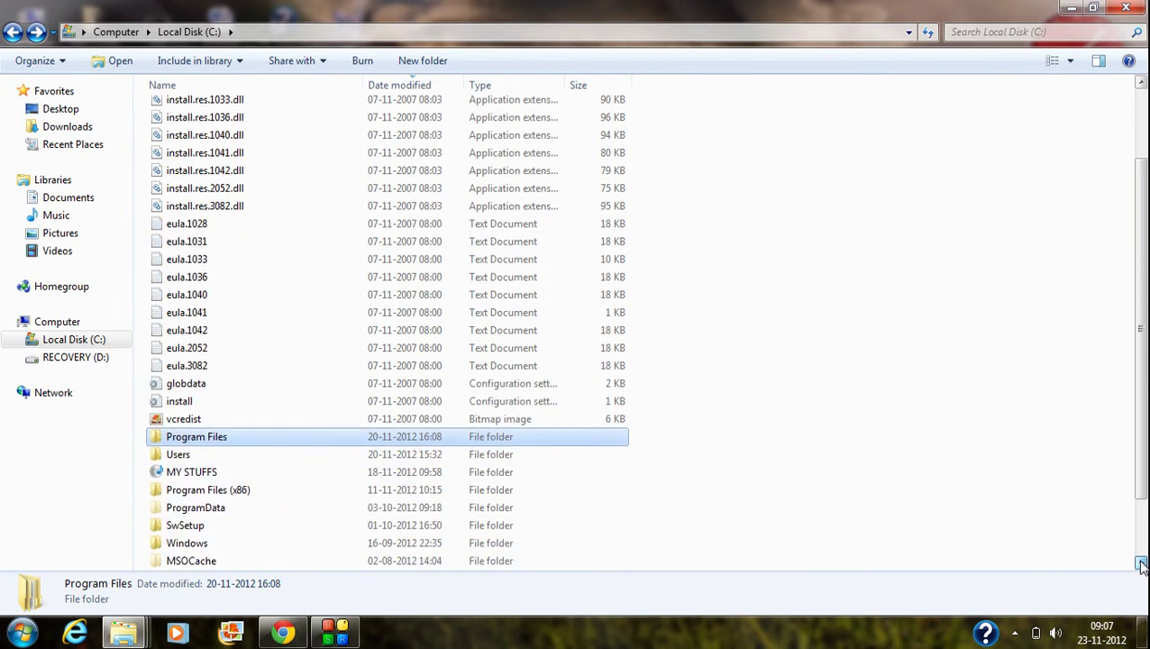
{"action": "double_click", "coordinate": [229, 459]}
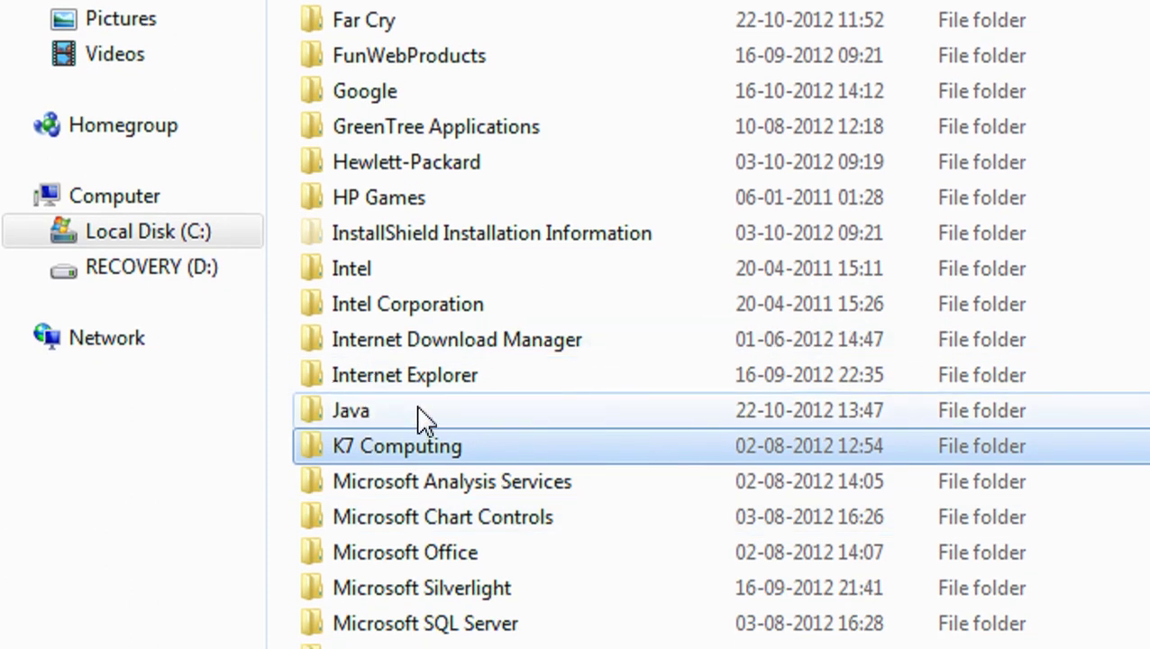
{"action": "mouse_move", "coordinate": [423, 419]}
{"action": "mouse_move", "coordinate": [330, 406]}
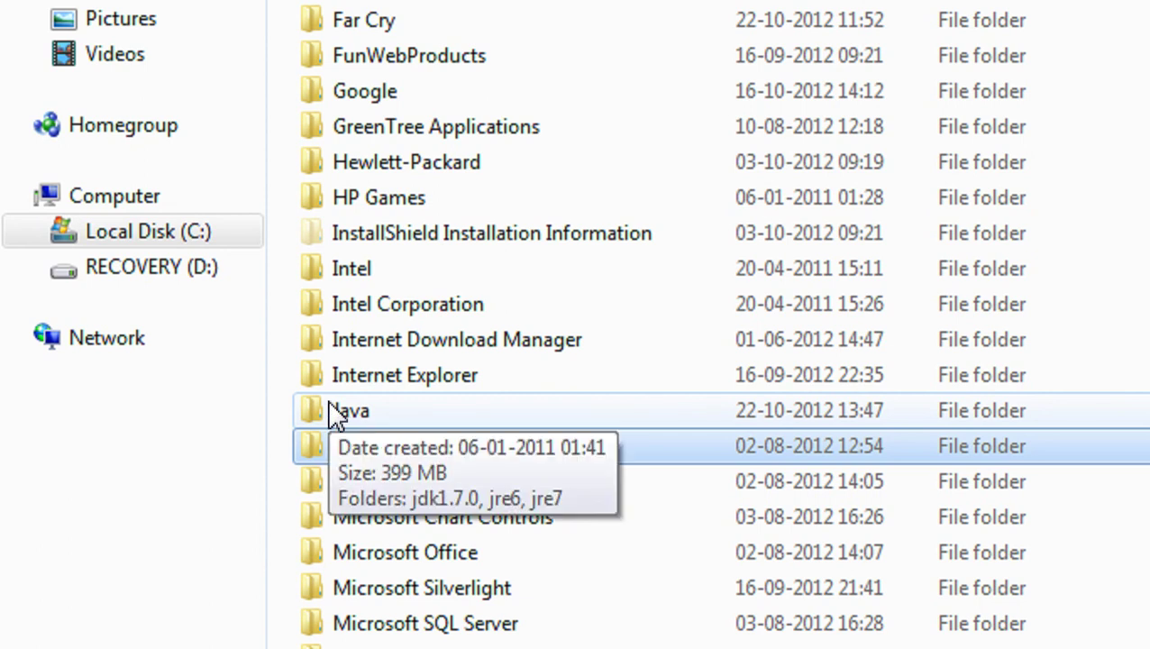
{"action": "mouse_move", "coordinate": [393, 413]}
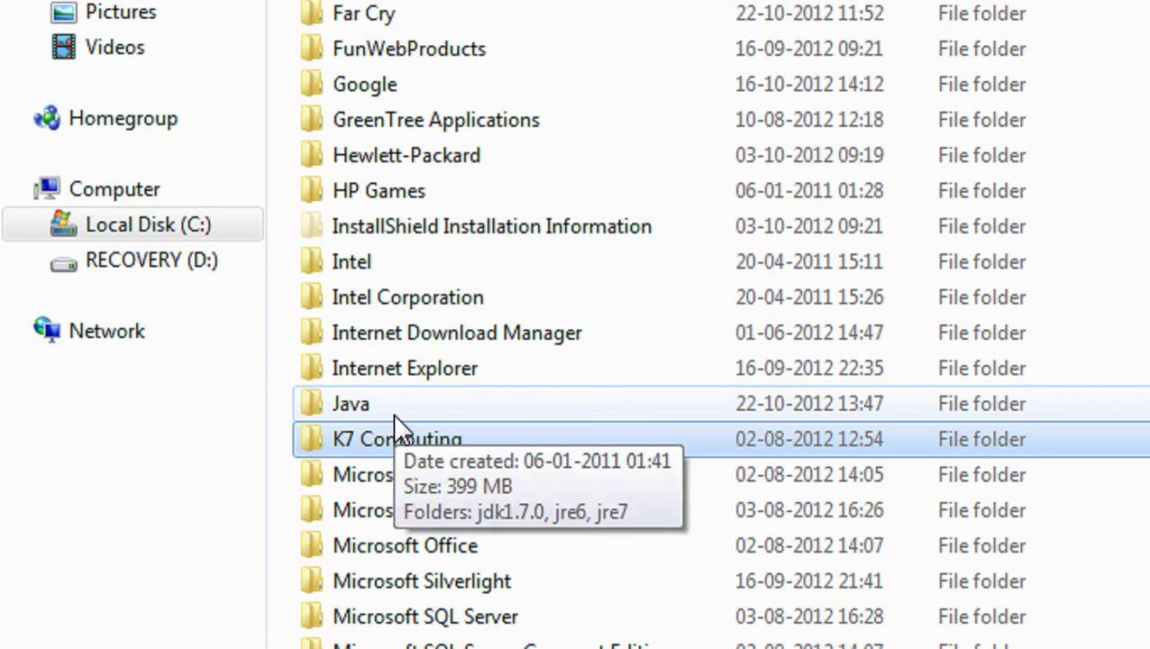
{"action": "double_click", "coordinate": [322, 407]}
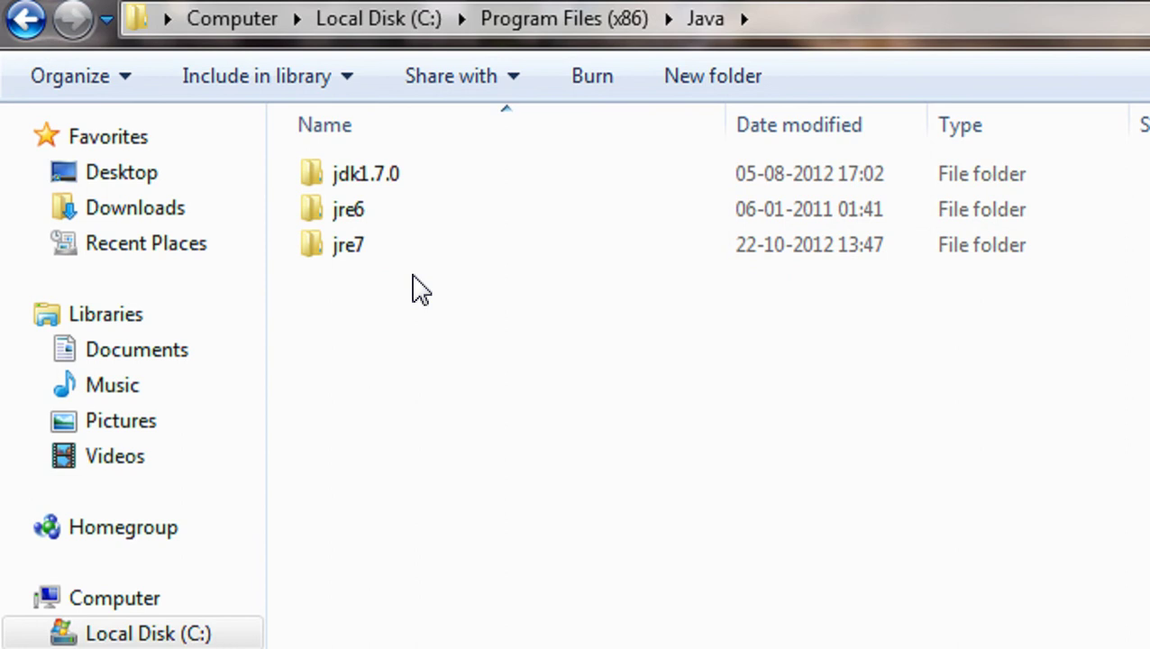
Step: Inspect the bin folder of jdk1.7.0, and return to the Java folder
{"action": "double_click", "coordinate": [370, 185]}
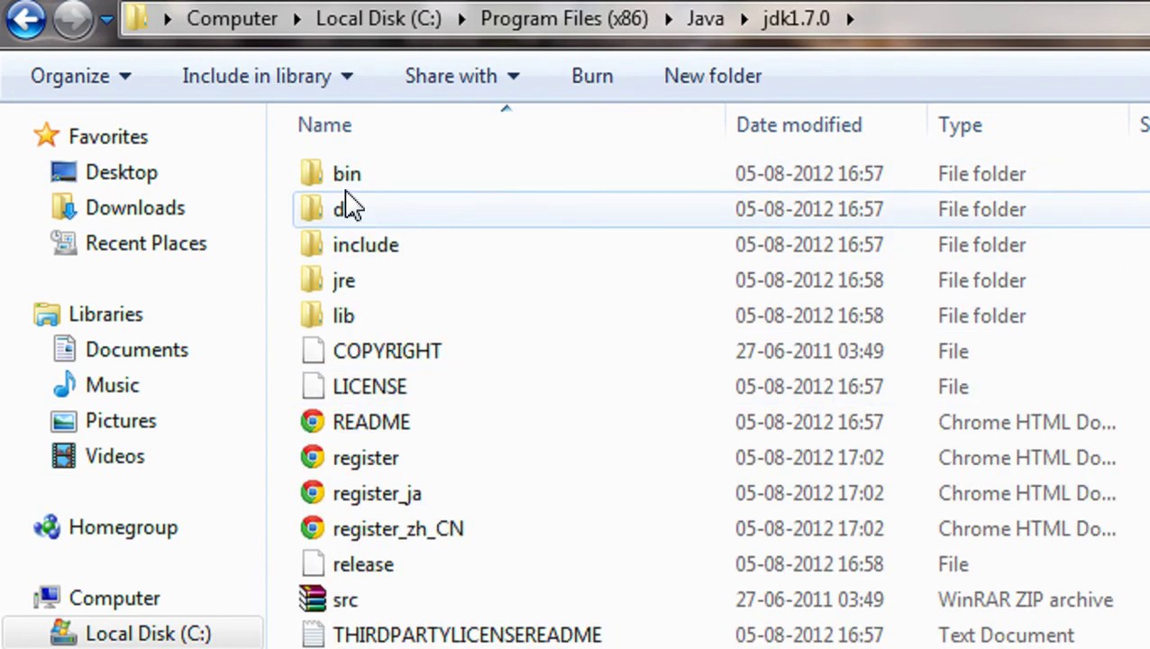
{"action": "double_click", "coordinate": [339, 185]}
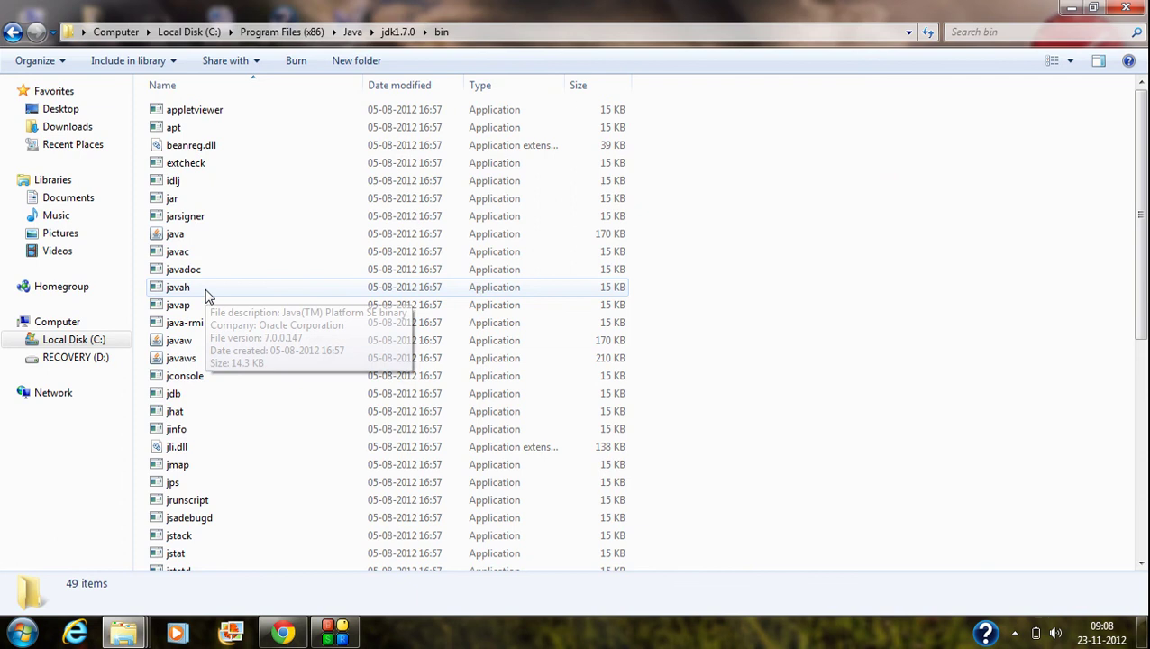
{"action": "left_click", "coordinate": [12, 32]}
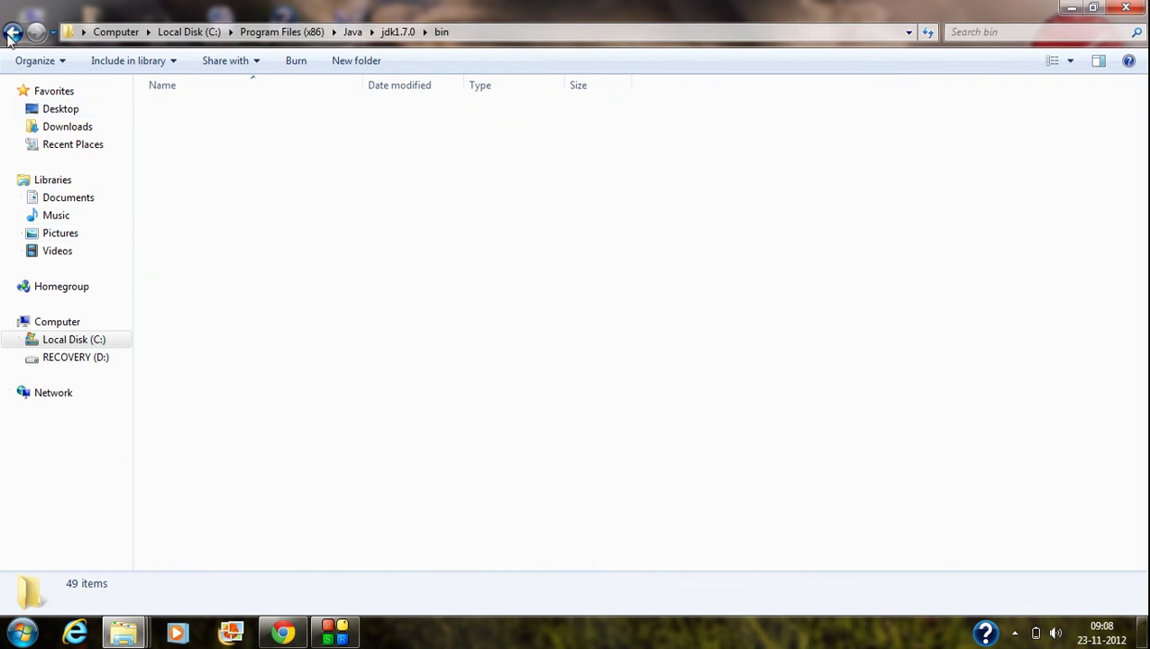
{"action": "left_click", "coordinate": [13, 32]}
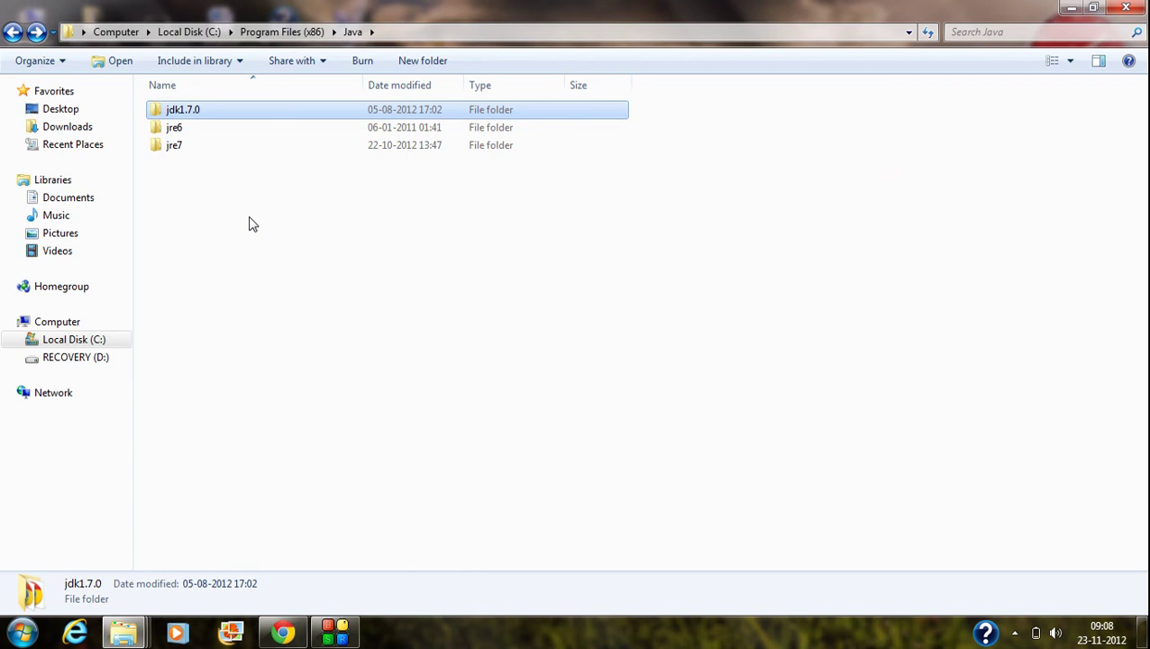
Step: Inspect the contents of the jre6 folder and its bin subfolder, return to jre6, and close the Explorer window
{"action": "left_click", "coordinate": [187, 133], "text": "ctrl"}
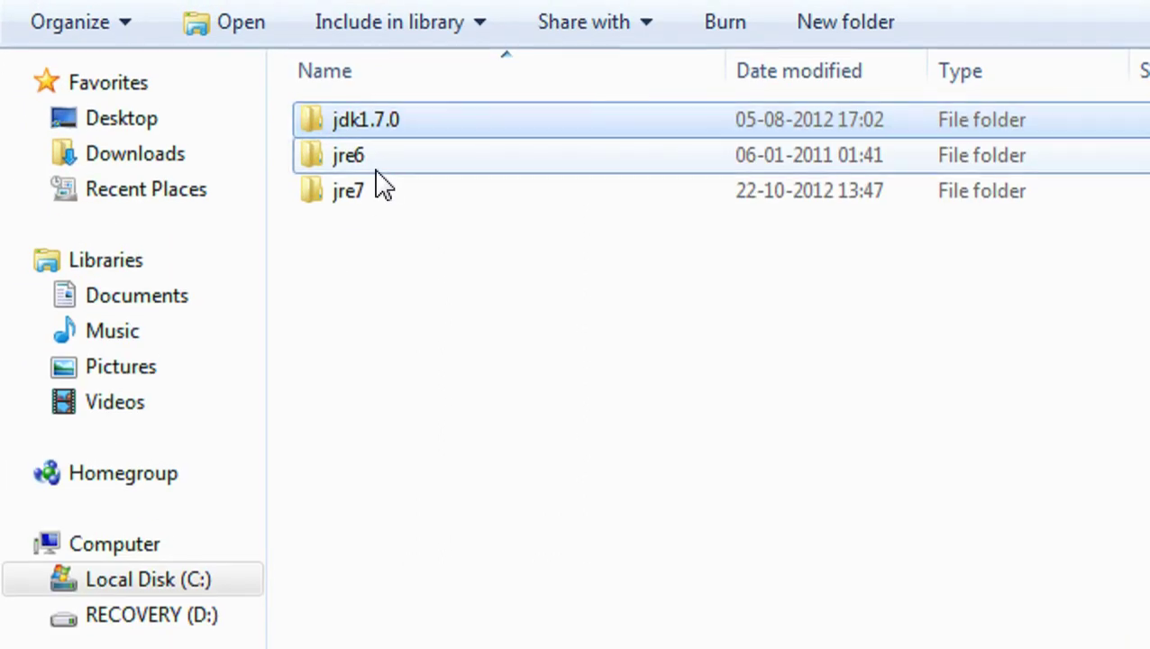
{"action": "double_click", "coordinate": [376, 167]}
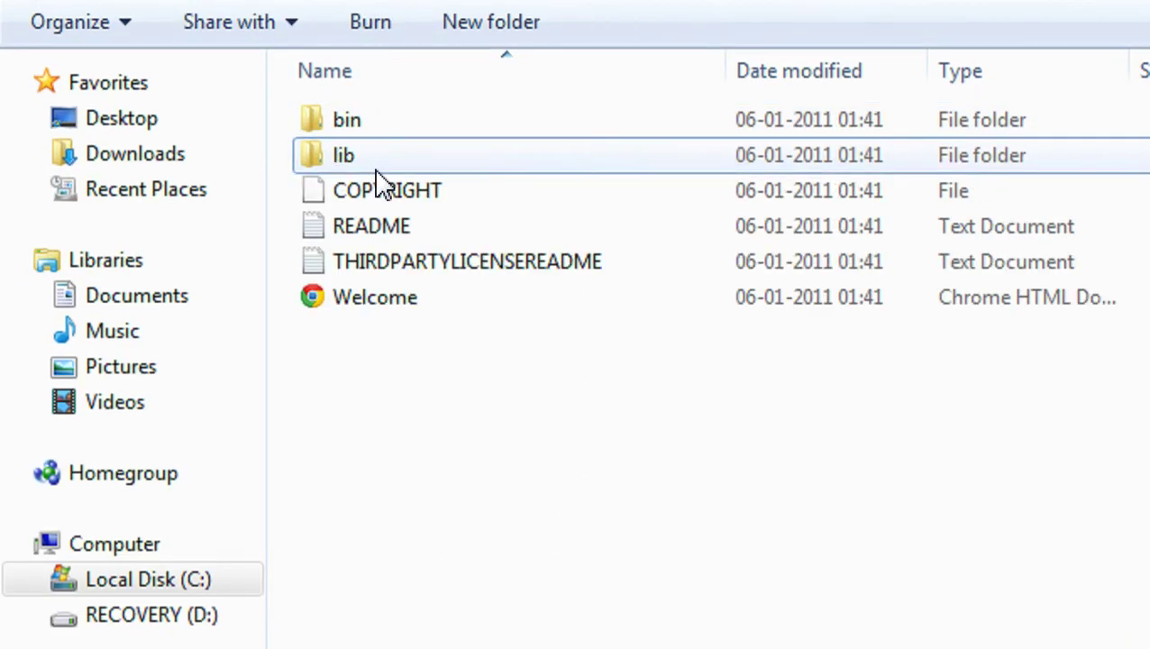
{"action": "left_click", "coordinate": [375, 160]}
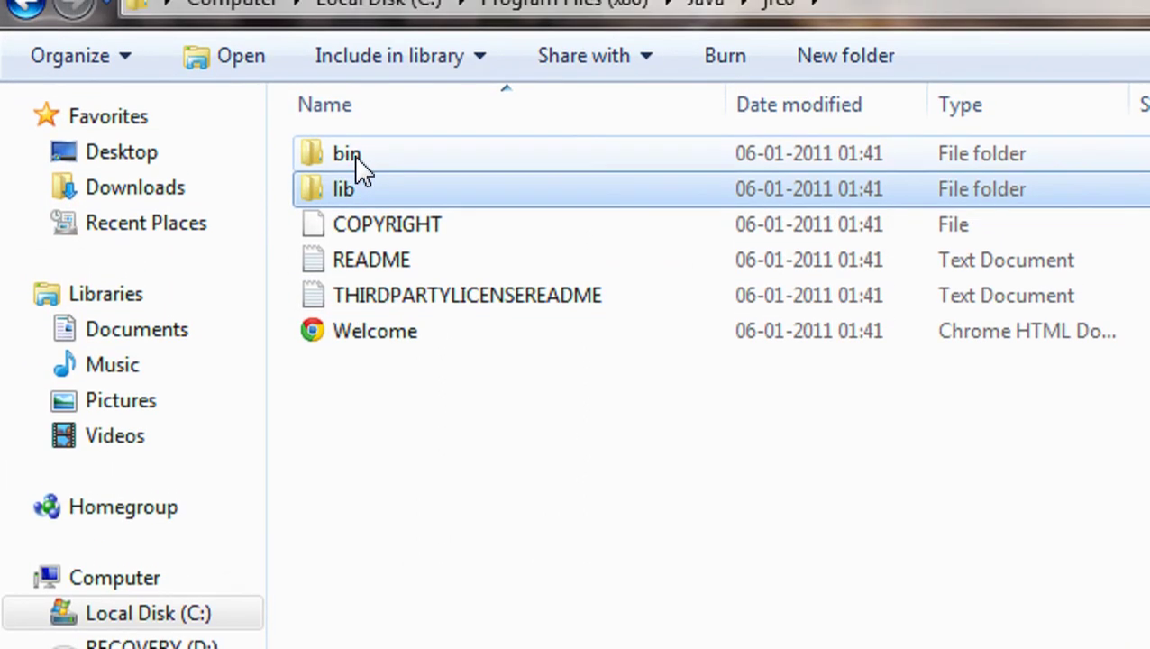
{"action": "mouse_move", "coordinate": [357, 147]}
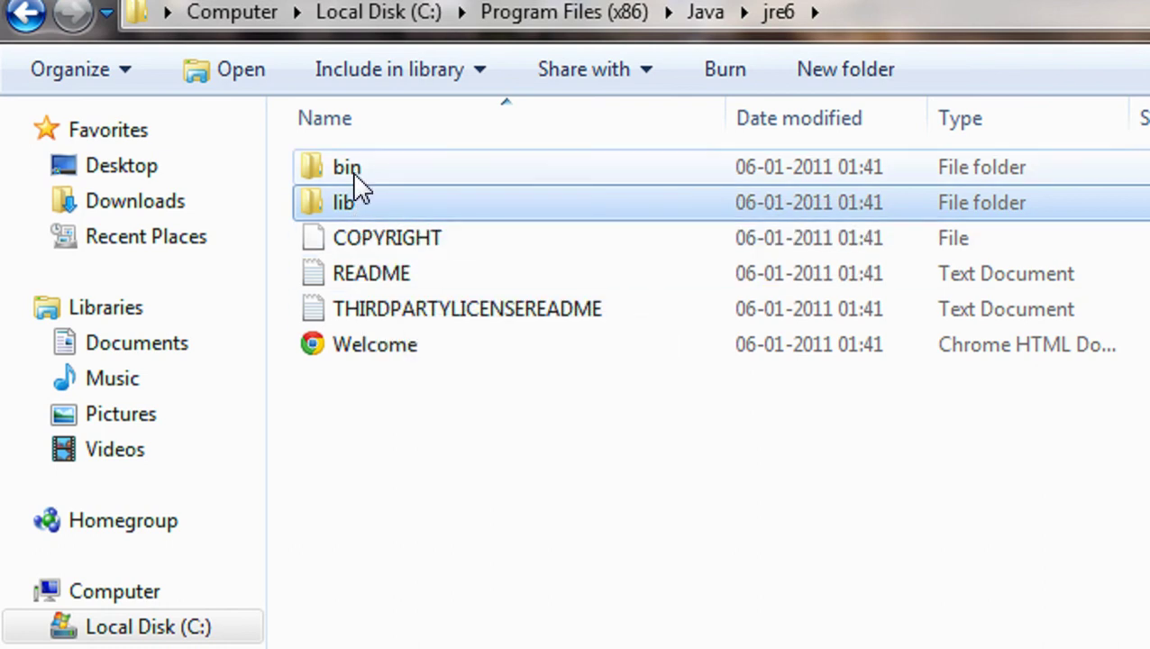
{"action": "double_click", "coordinate": [354, 174]}
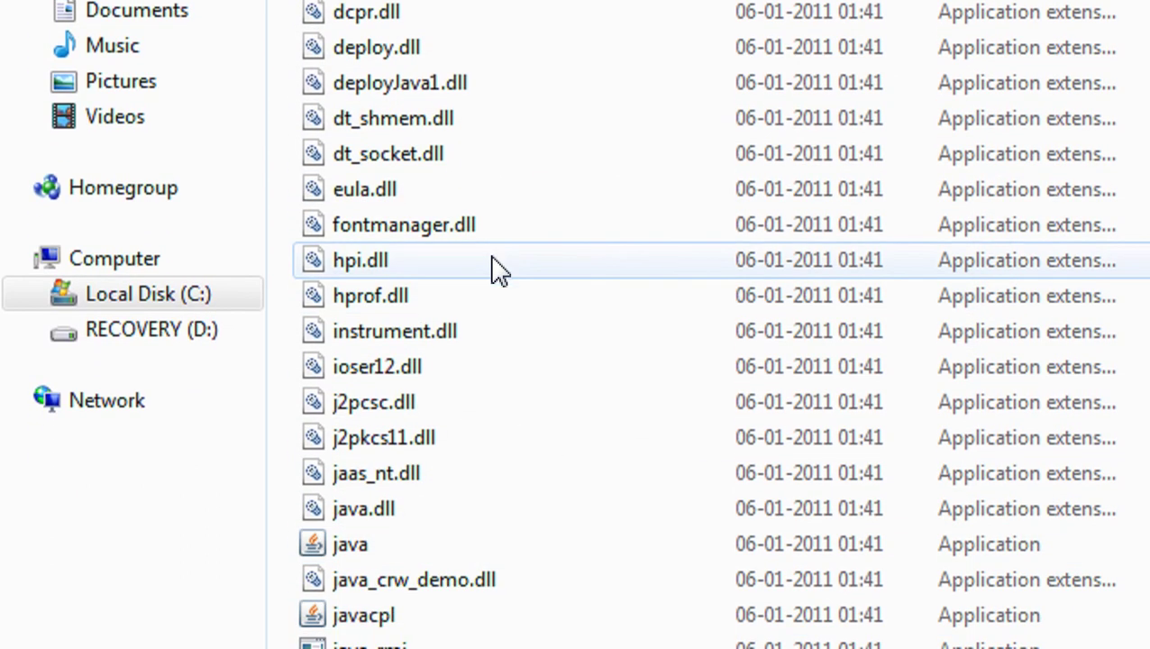
{"action": "mouse_move", "coordinate": [454, 367]}
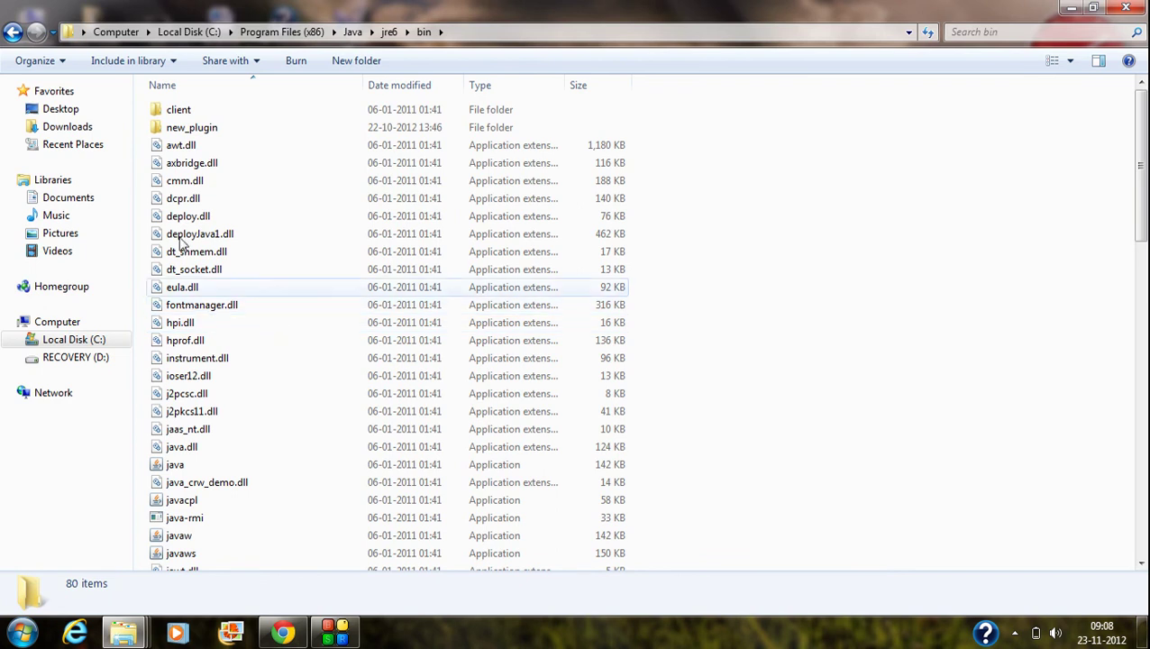
{"action": "left_click", "coordinate": [13, 32]}
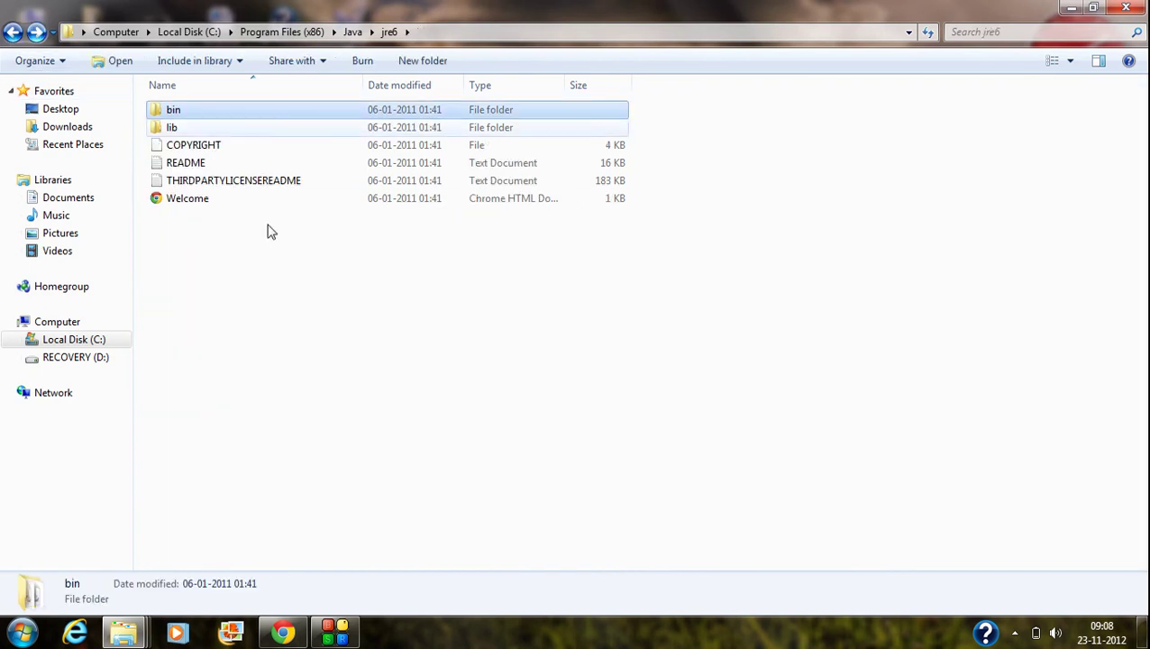
{"action": "left_click", "coordinate": [1129, 7]}
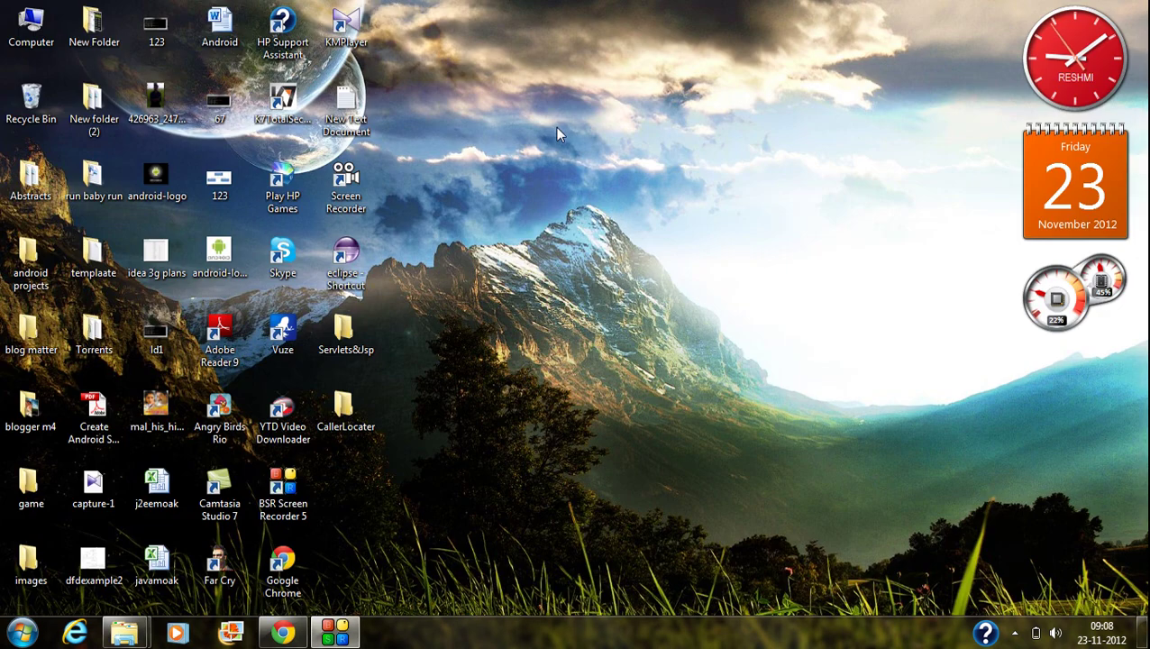